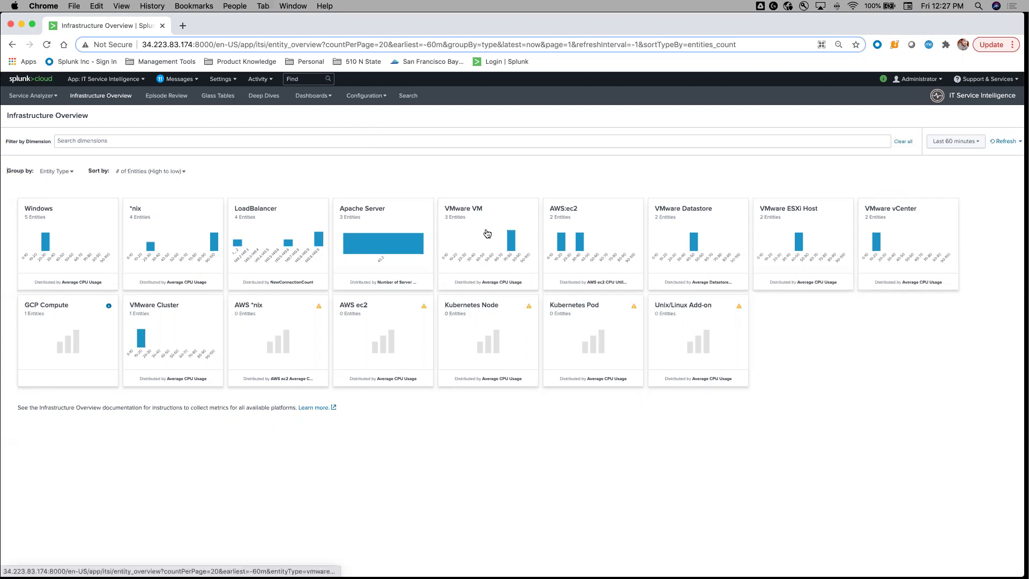
pyautogui.click(112, 79)
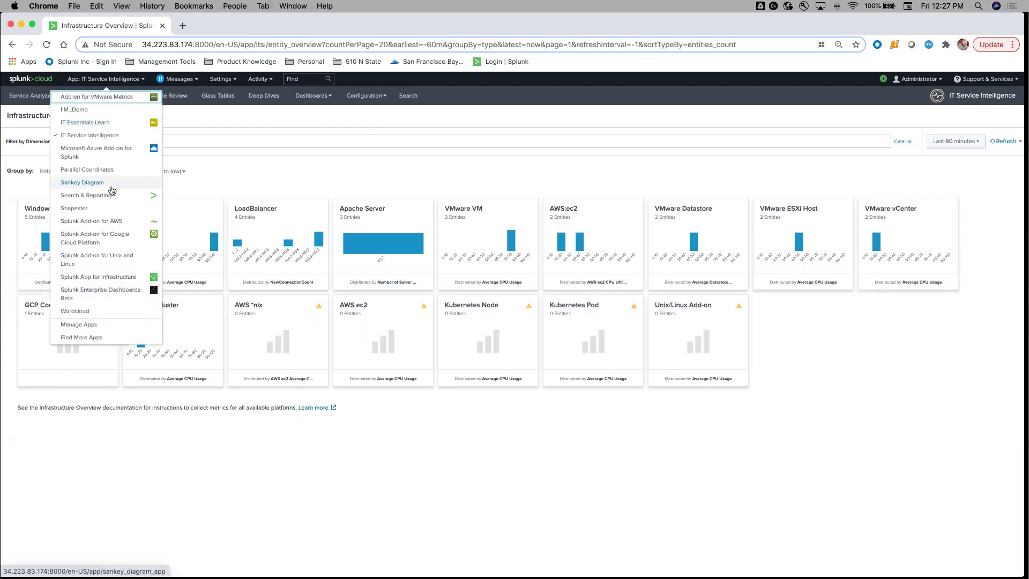
pyautogui.click(274, 163)
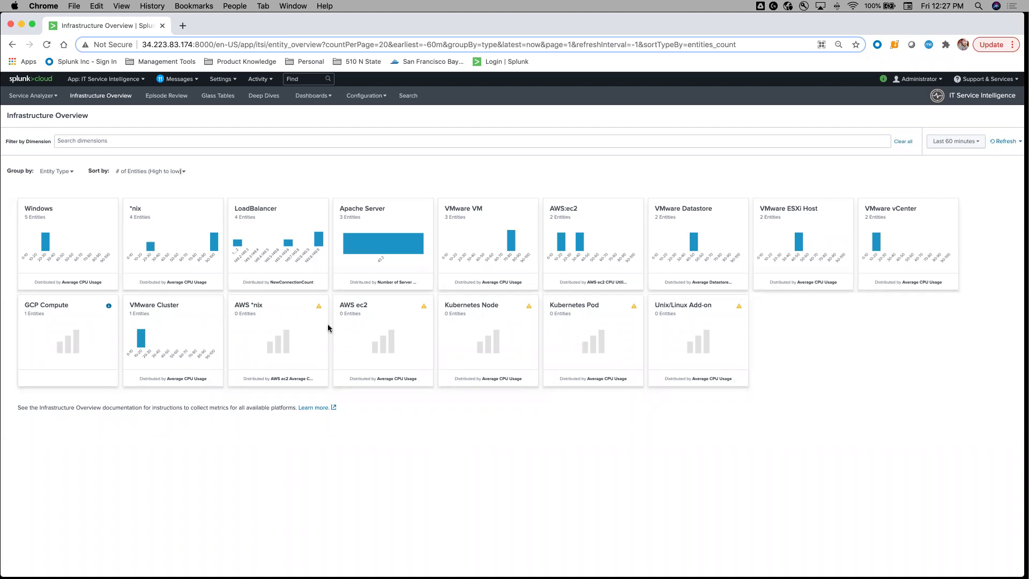
# - Open the *nix entity type and view the details of the apache1.external.dodsplunk.mil entity
pyautogui.click(167, 244)
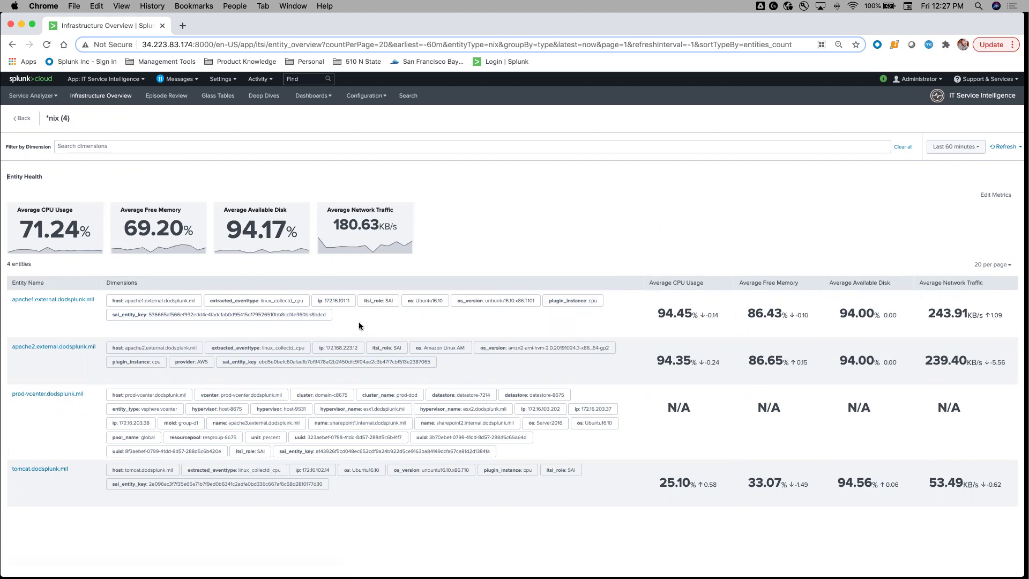
pyautogui.click(76, 300)
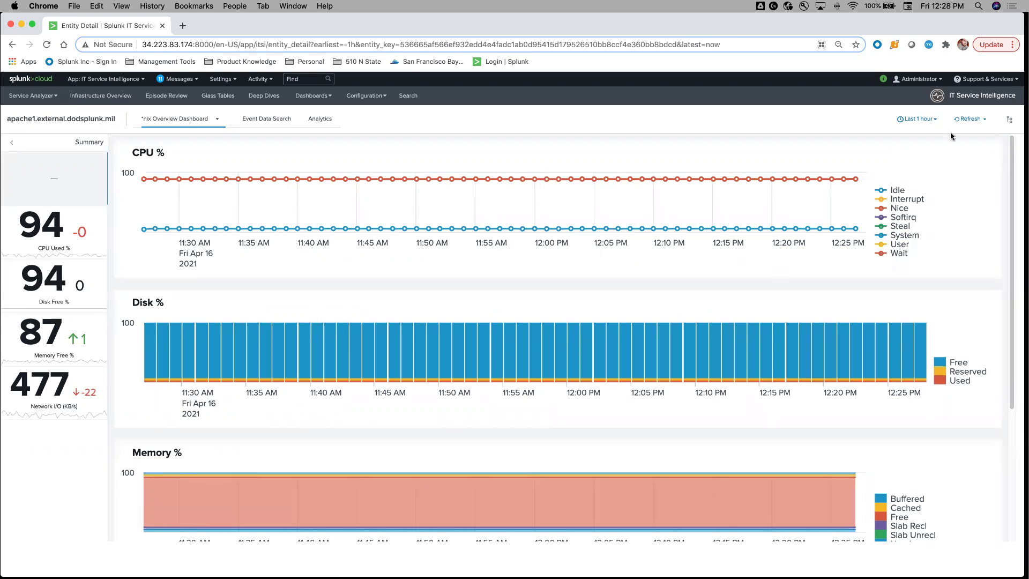
# - Follow the apache_details navigation suggestion from the entity's information and review the Apache Details dashboard down to the geolocation map
pyautogui.click(1008, 120)
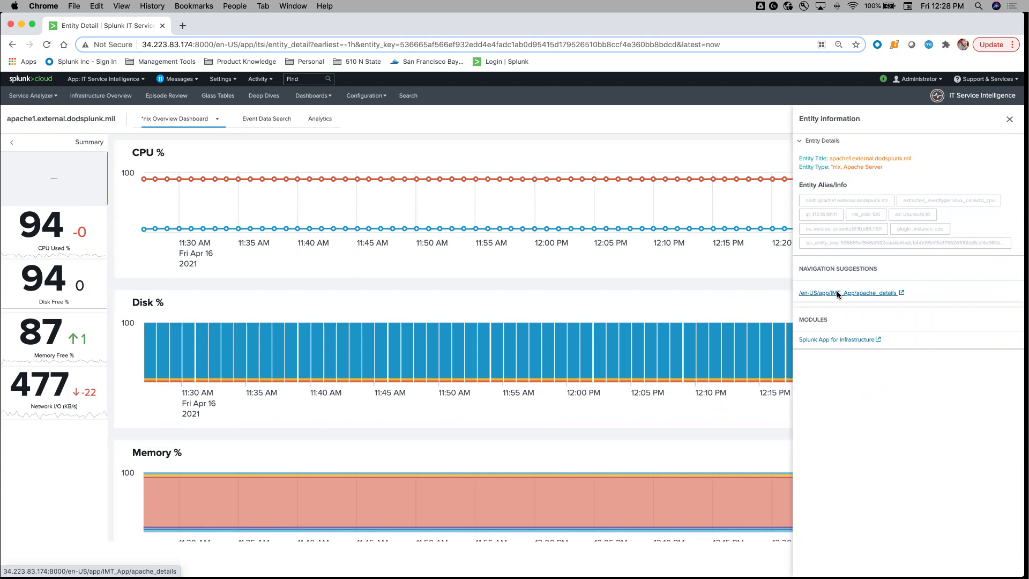
pyautogui.click(838, 294)
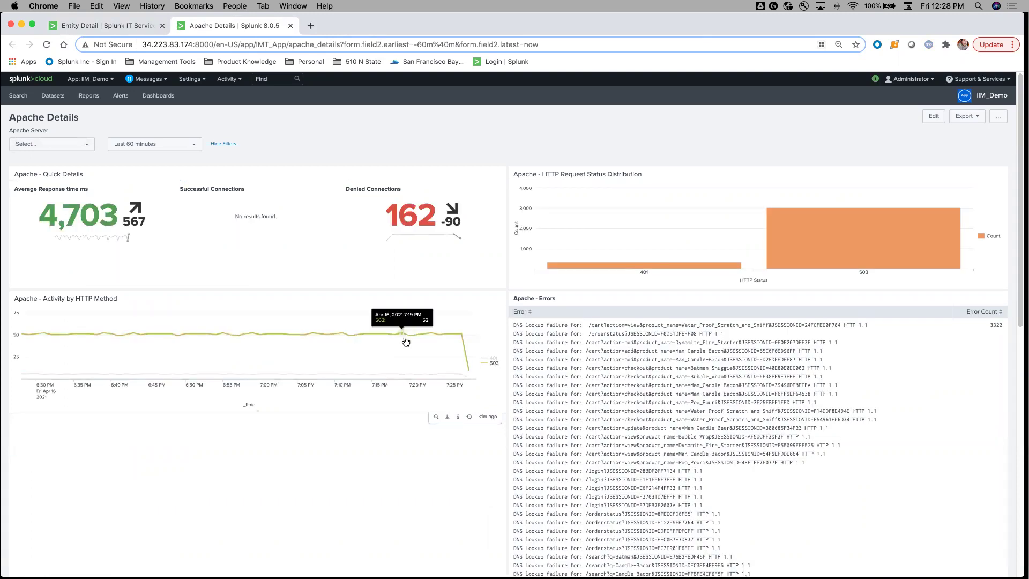
pyautogui.scroll(-2, 565, 357)
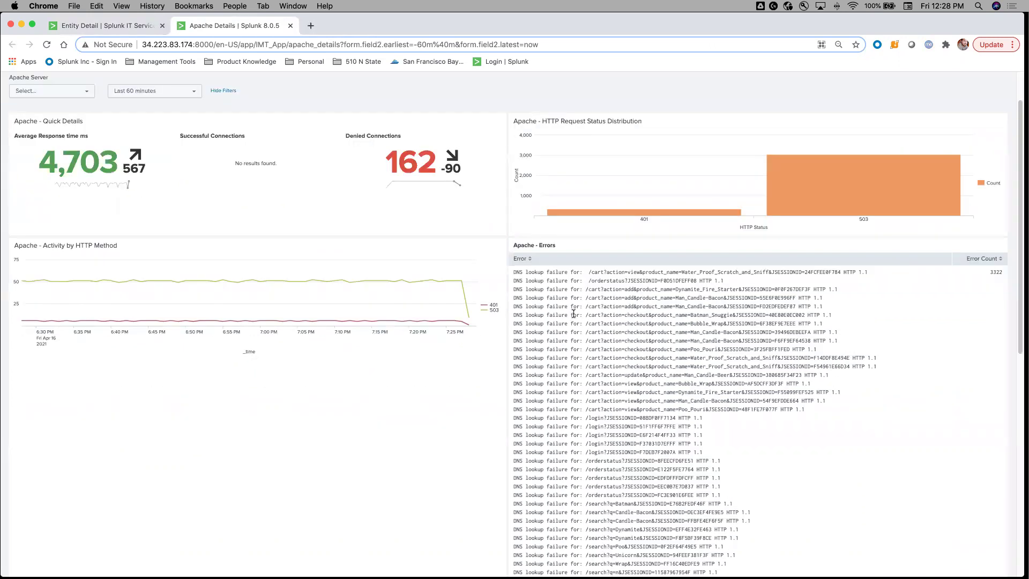
pyautogui.scroll(-2, 573, 311)
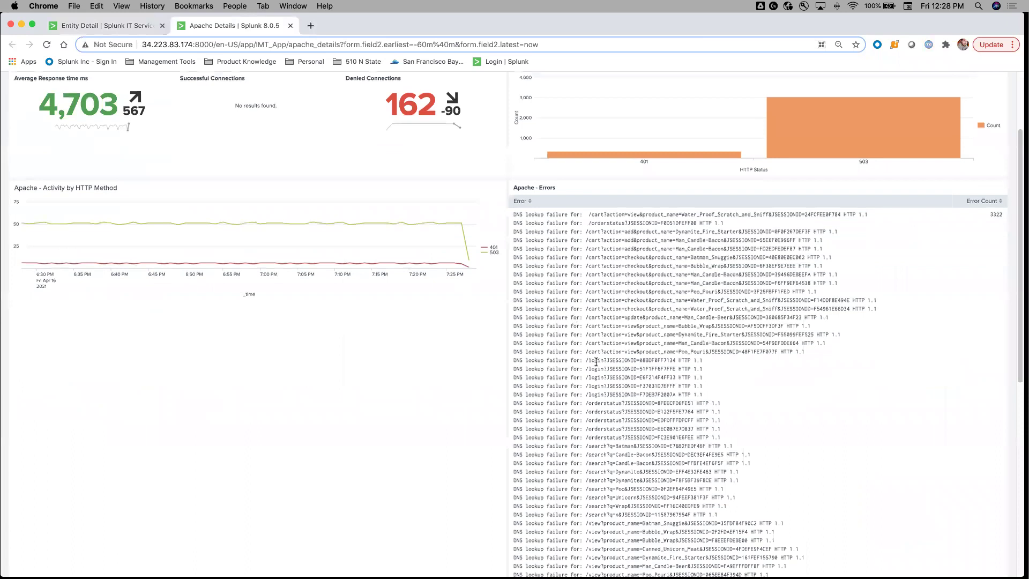
pyautogui.scroll(3, 595, 362)
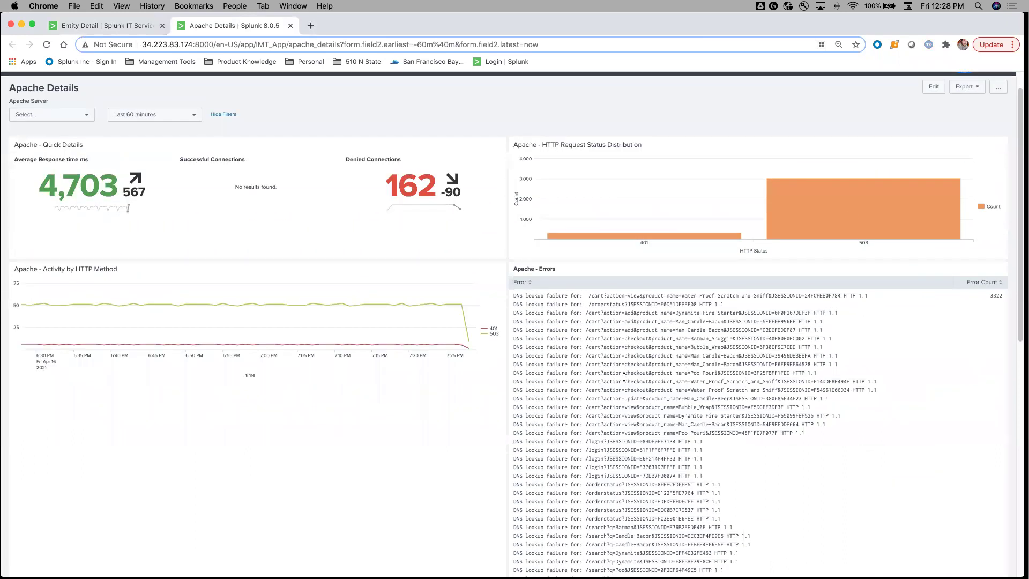
pyautogui.scroll(-6, 622, 375)
pyautogui.scroll(-10, 623, 376)
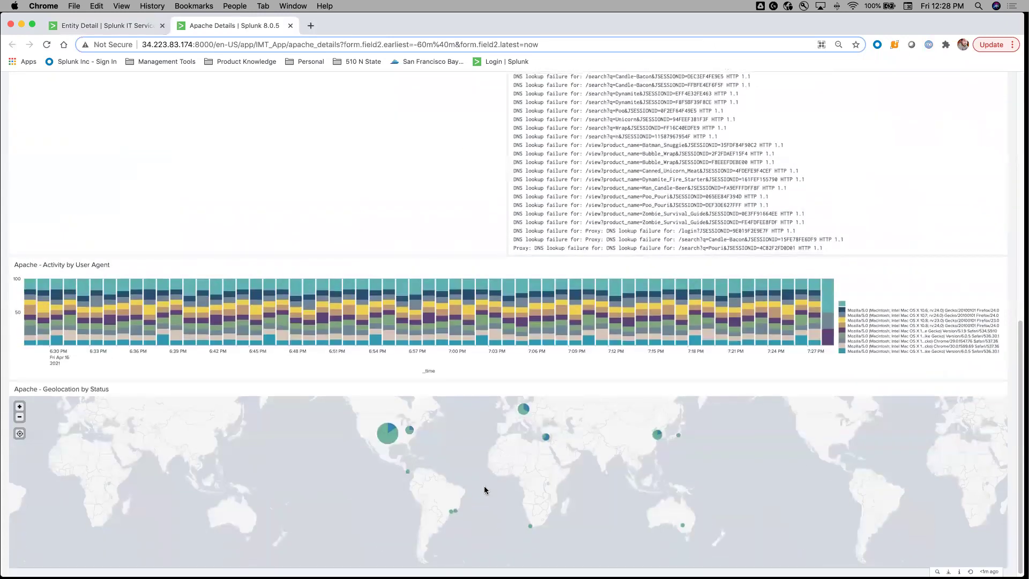
pyautogui.scroll(15, 426, 477)
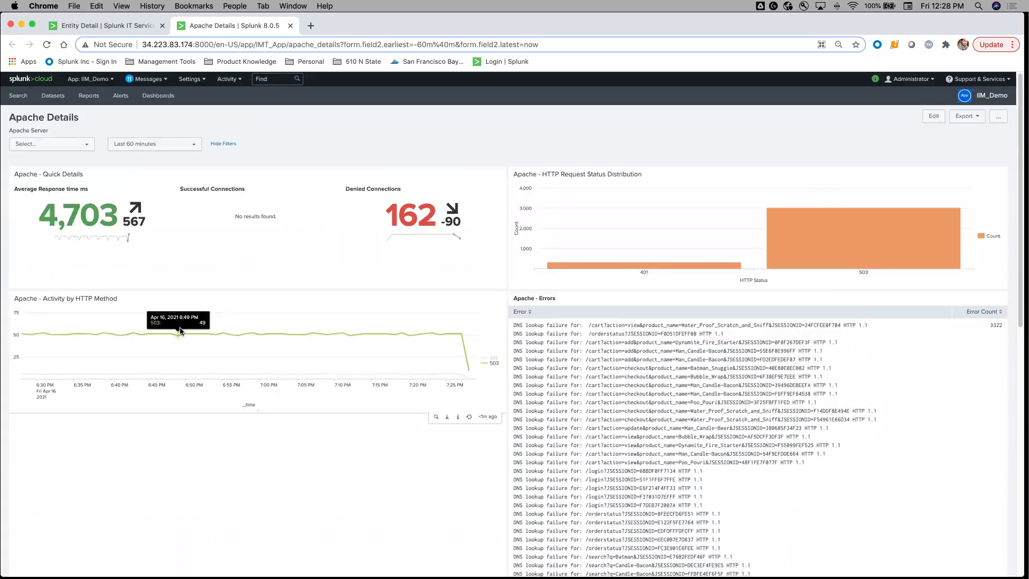
# - Return to the Infrastructure Overview grouped by entity type and open the i-123456abvdef instance under AWS:ec2
pyautogui.click(131, 26)
pyautogui.click(100, 95)
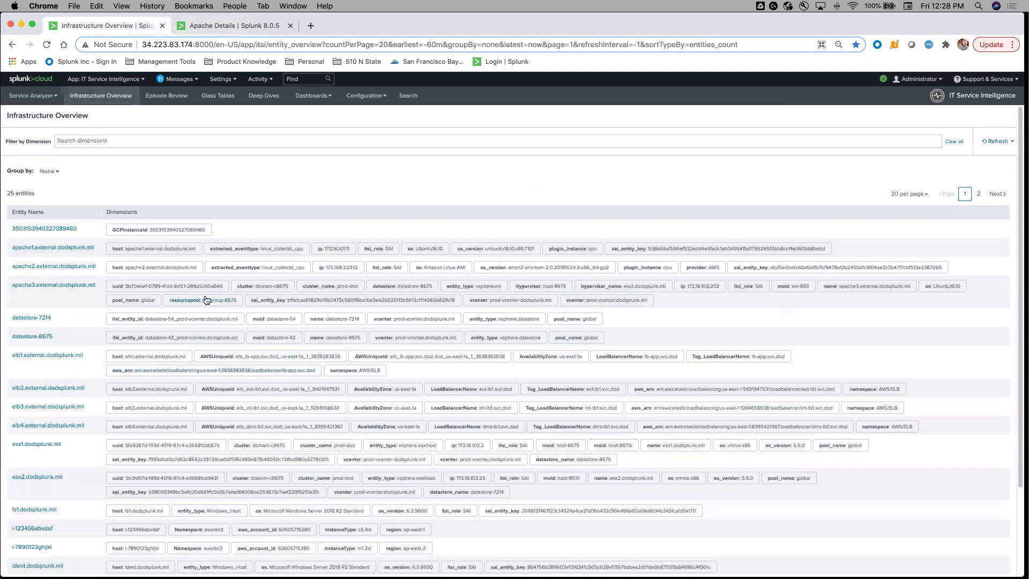
pyautogui.click(49, 171)
pyautogui.click(51, 202)
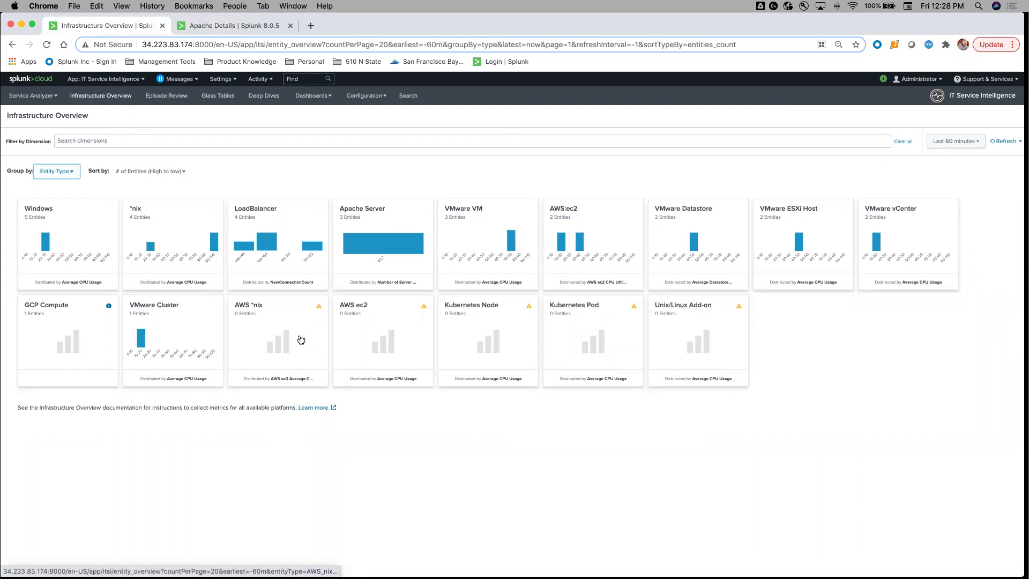
pyautogui.click(581, 242)
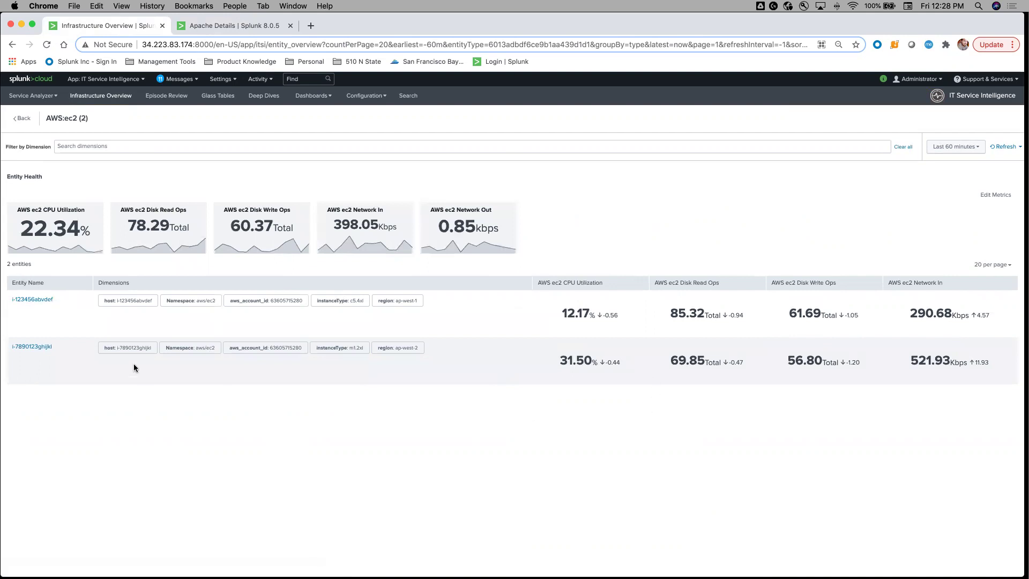
pyautogui.click(32, 300)
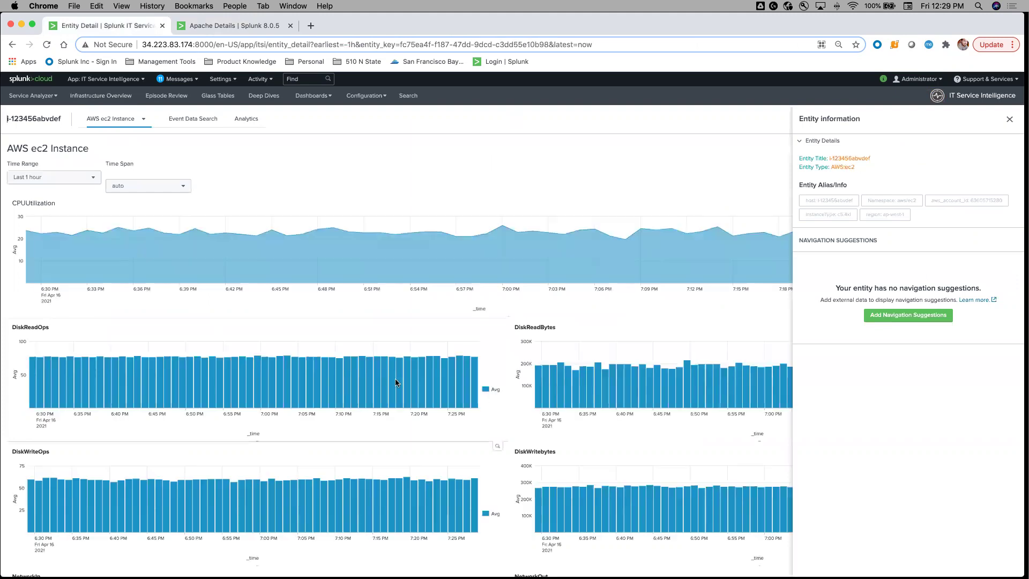
# - Regroup the Infrastructure Overview by entity type and open the fs1.dodsplunk.mil entity under Windows
pyautogui.click(112, 96)
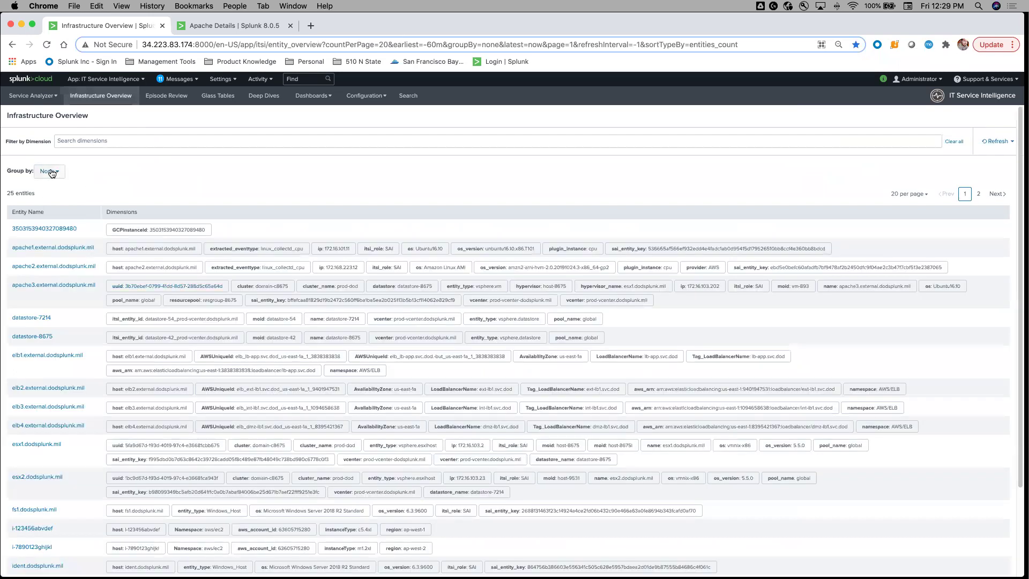
pyautogui.click(50, 171)
pyautogui.click(54, 203)
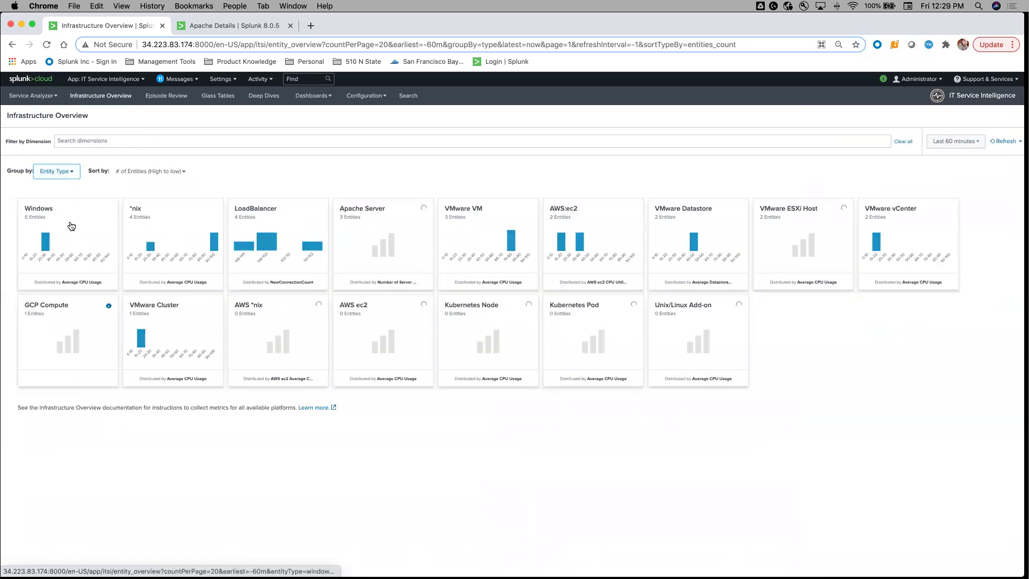
pyautogui.click(70, 224)
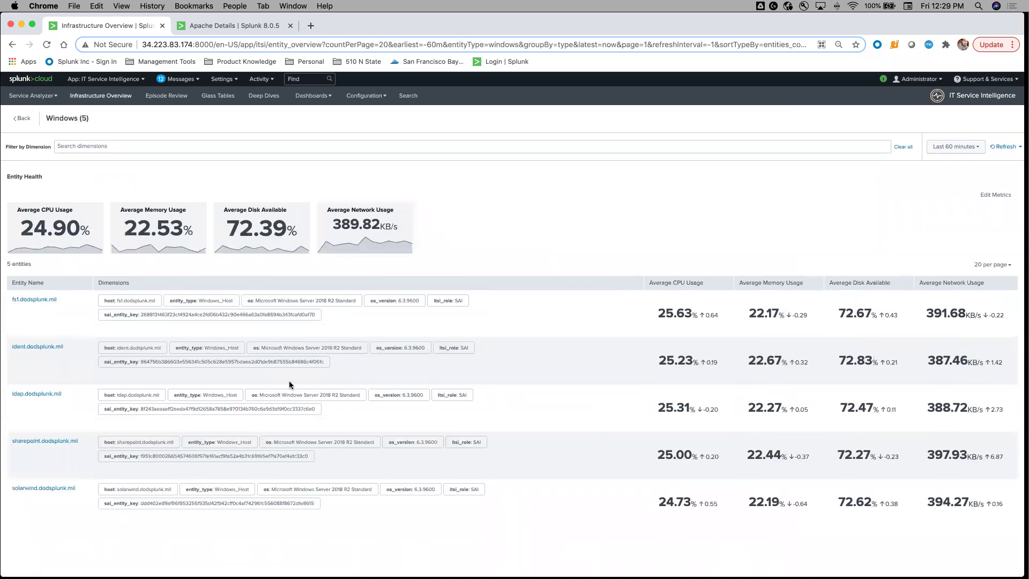
pyautogui.click(36, 299)
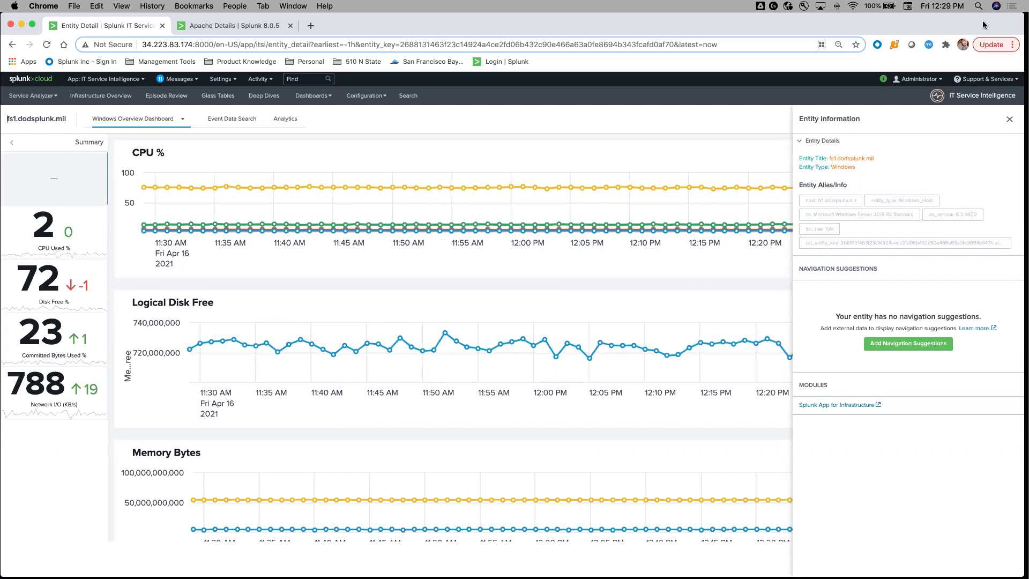
# - Leave the Windows entity details and return to the ungrouped Infrastructure Overview list
pyautogui.hotkey('ctrl', 'Up')
pyautogui.click(585, 208)
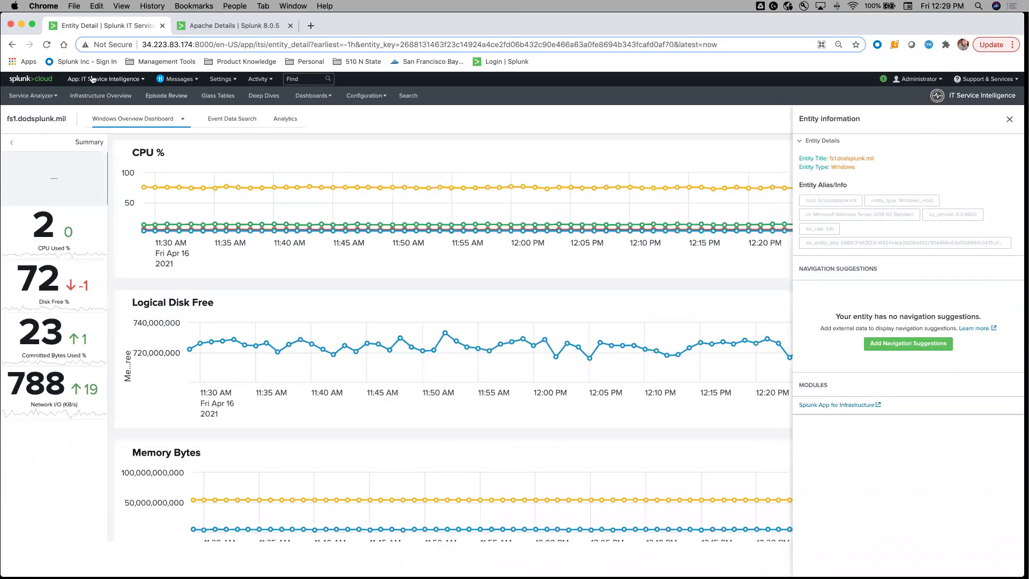
pyautogui.click(98, 79)
pyautogui.press('super+bracketleft')
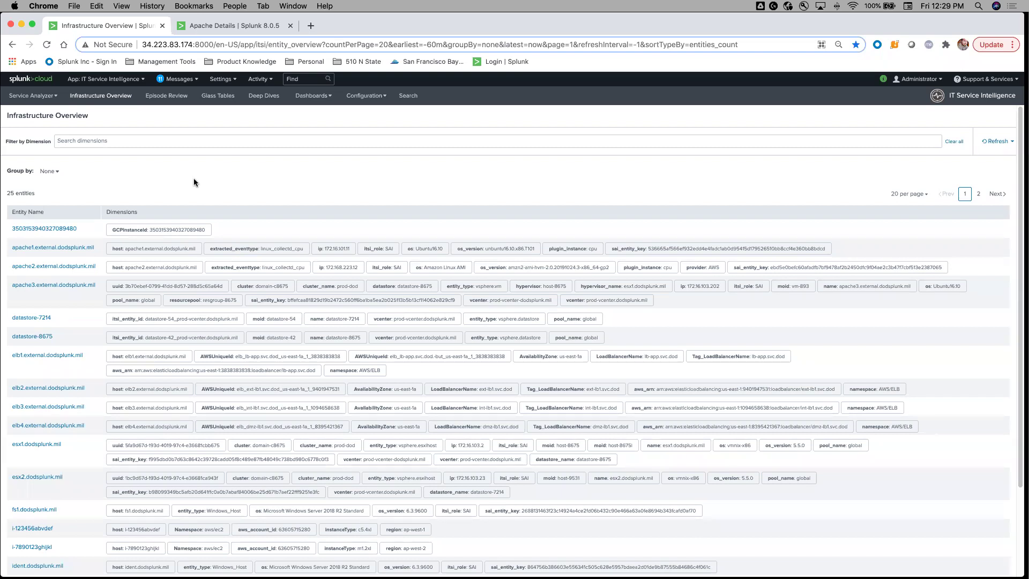
# - Review the Episode Review feature page and open the Glass Tables feature page
pyautogui.click(167, 97)
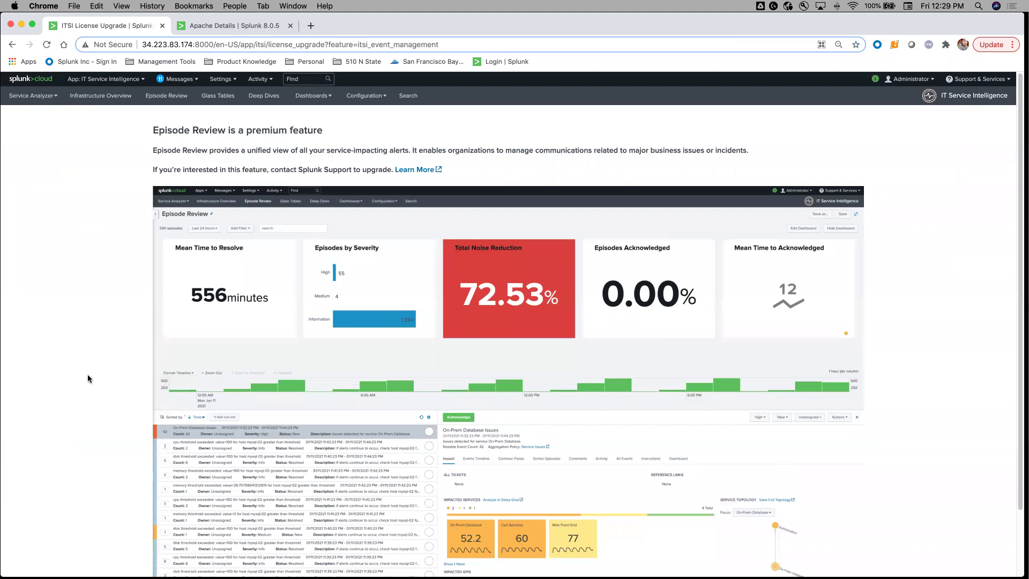
pyautogui.scroll(-3, 88, 374)
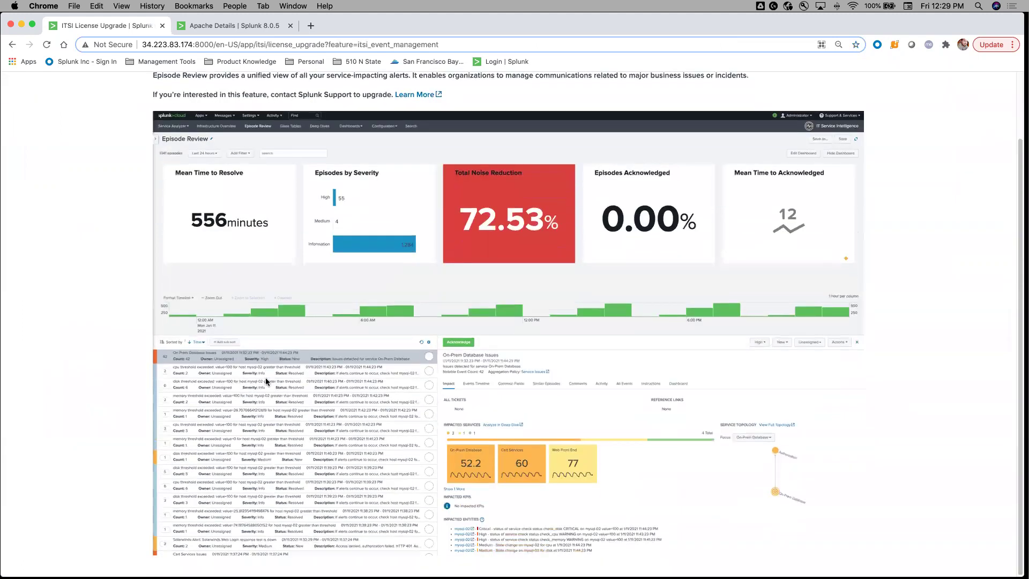
pyautogui.scroll(3, 266, 377)
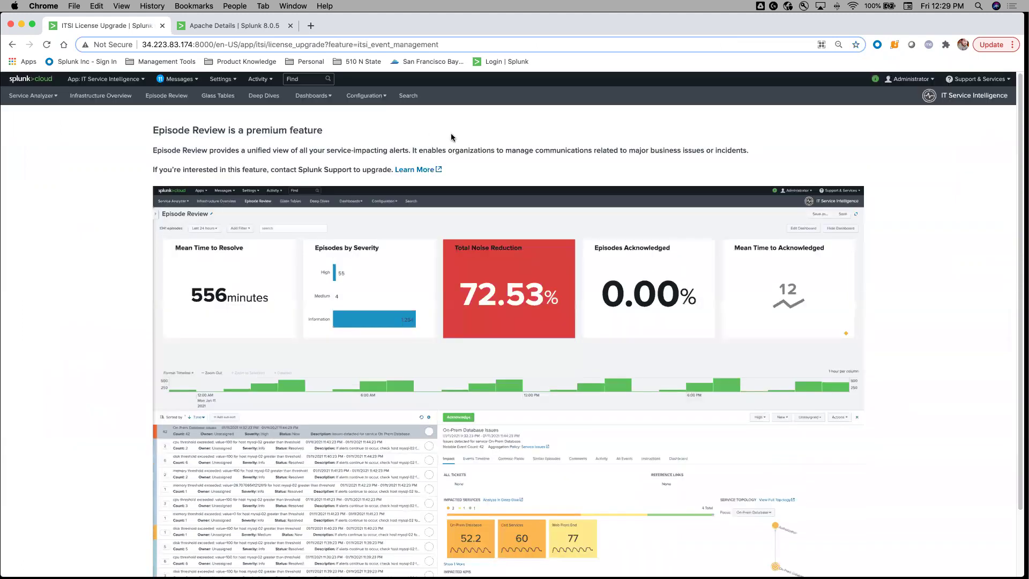
pyautogui.click(218, 95)
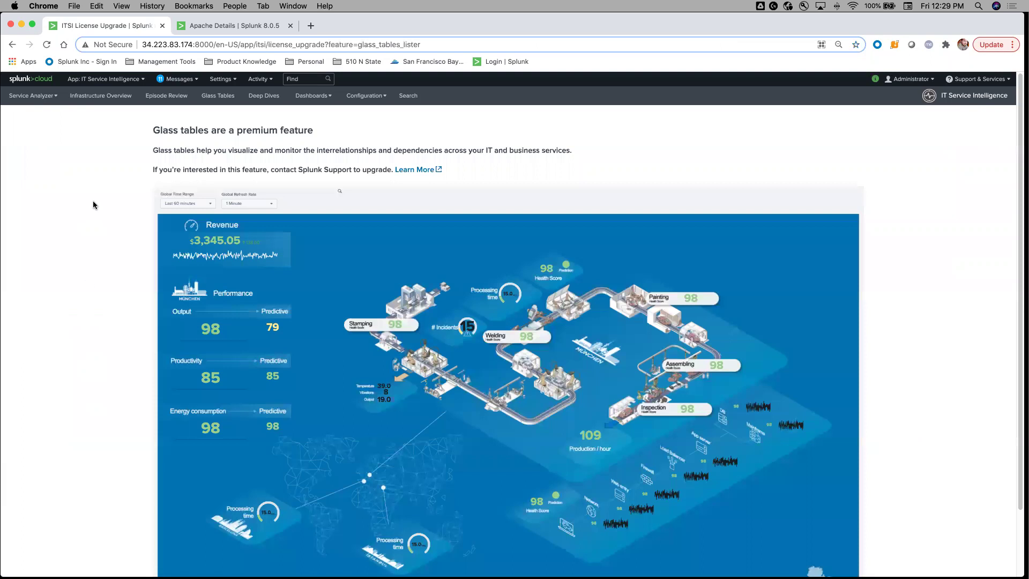
# - Switch to the slide presentation and advance from the Demo slide to the Premium Legacy App Timeline slide
pyautogui.hotkey('ctrl', 'Up')
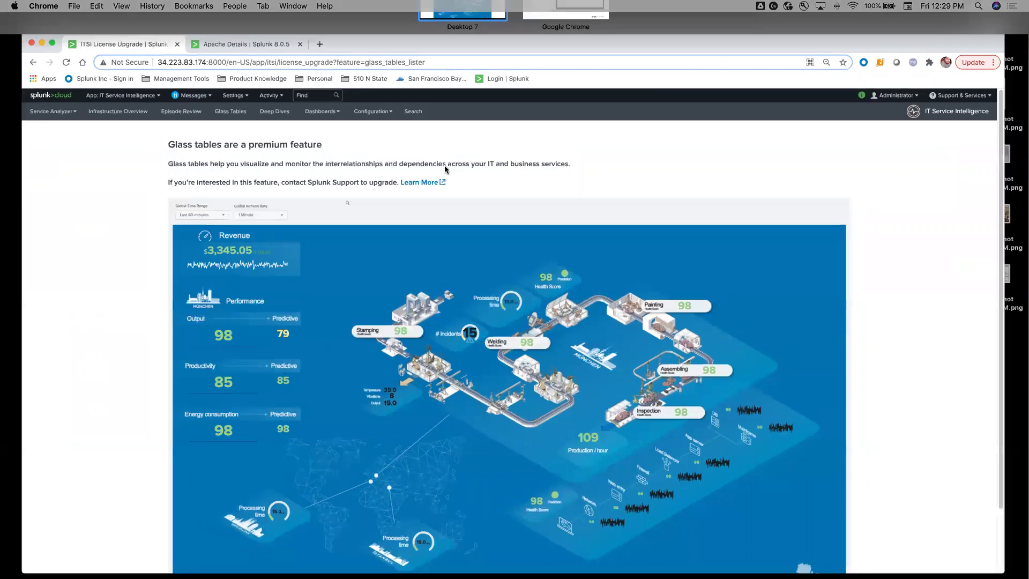
pyautogui.click(541, 46)
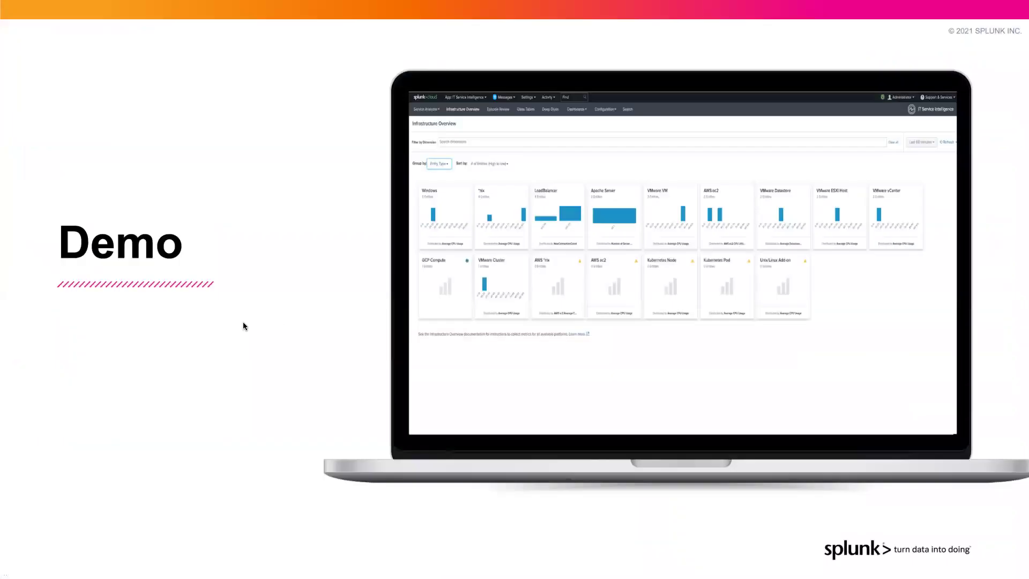
pyautogui.press('Right')
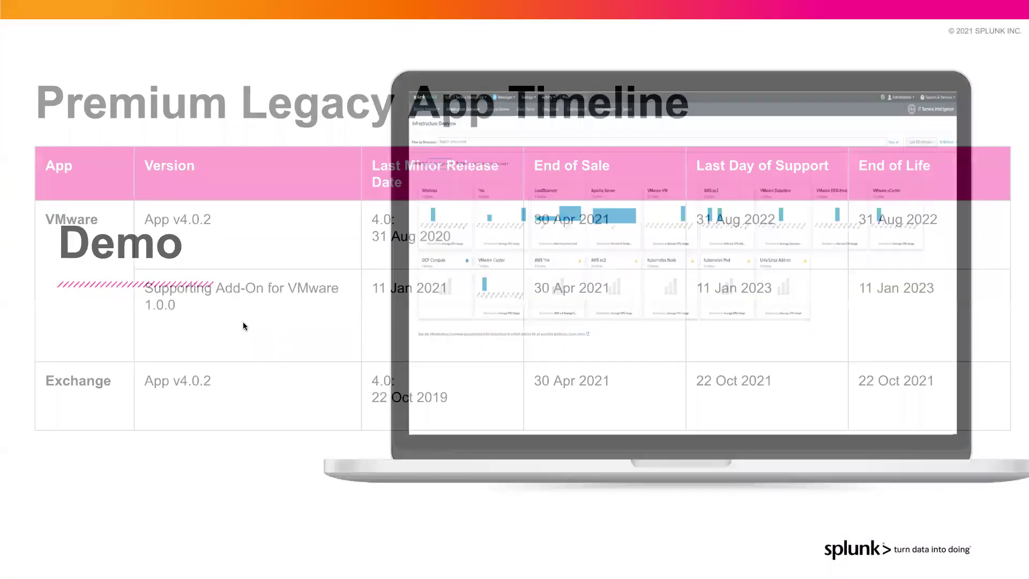